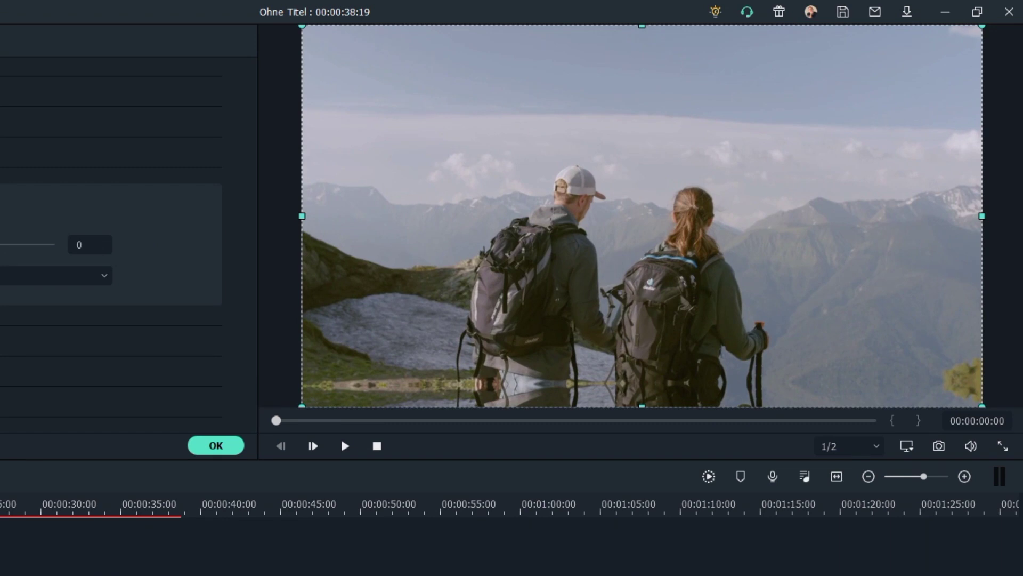
# Set the hikers clip's stabilization to edge processing Keine with smoothing 31 and play the result.
pyautogui.click(53, 275)
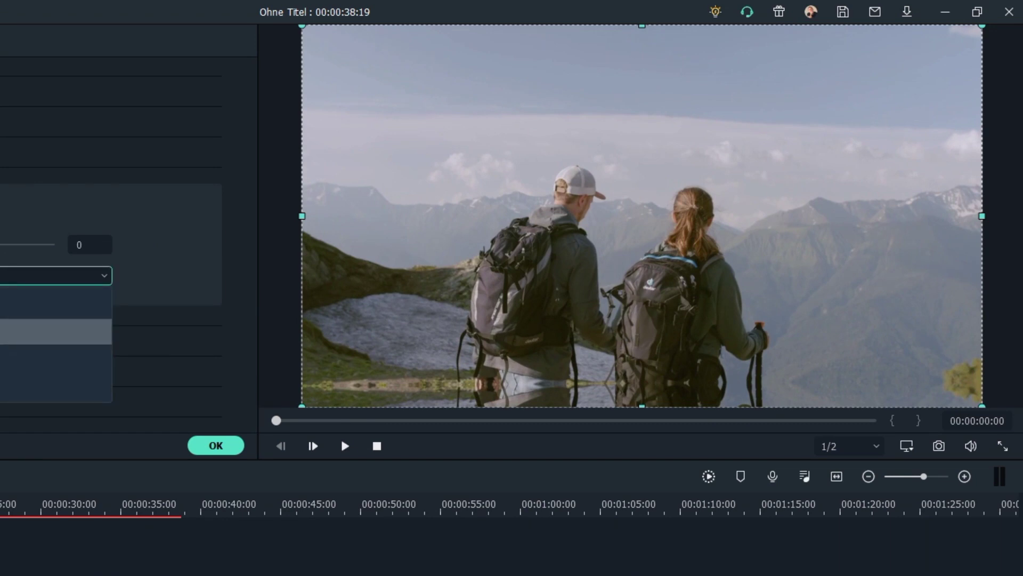
pyautogui.click(54, 332)
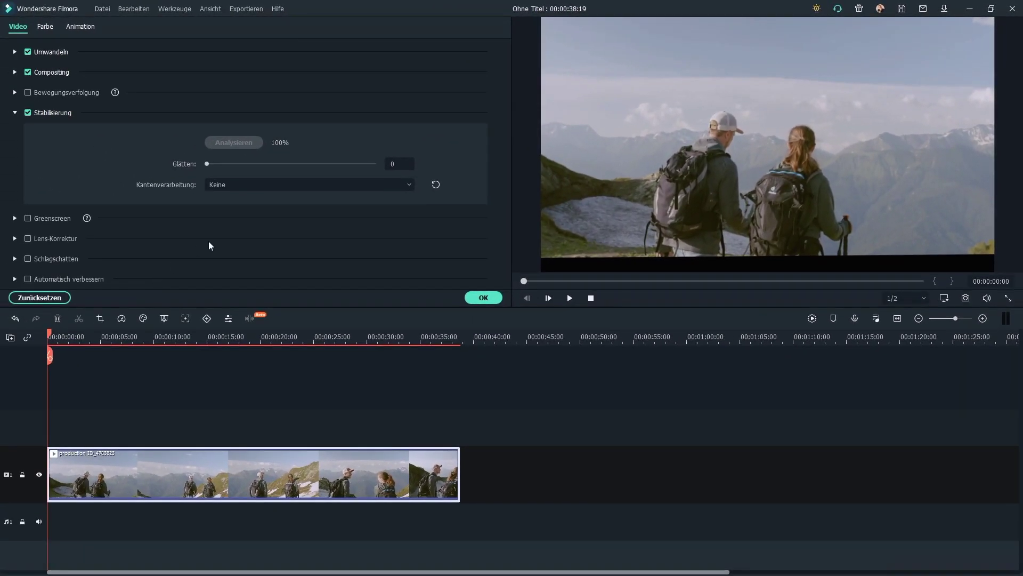
pyautogui.moveTo(209, 165); pyautogui.dragTo(261, 171)
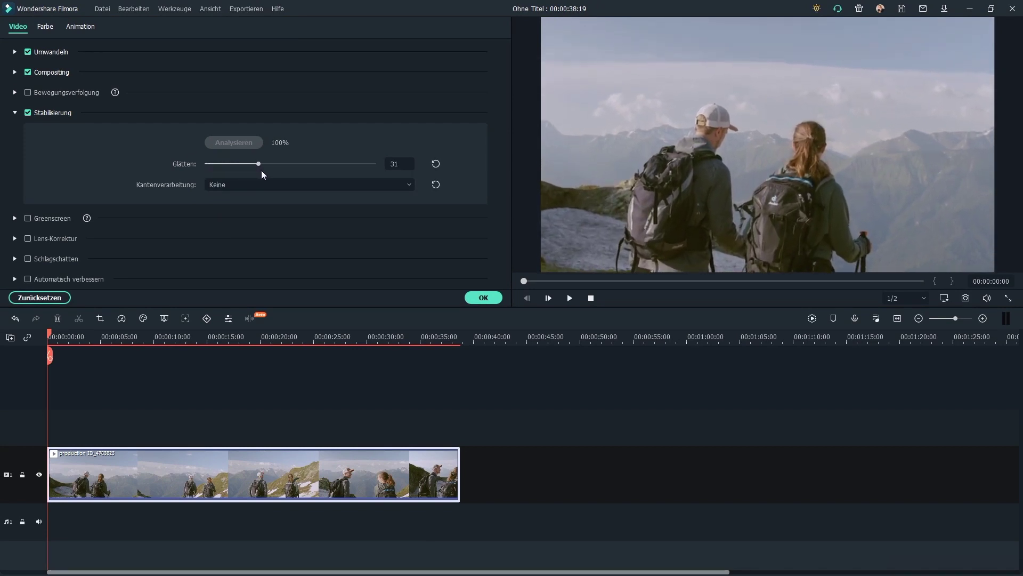
pyautogui.click(569, 298)
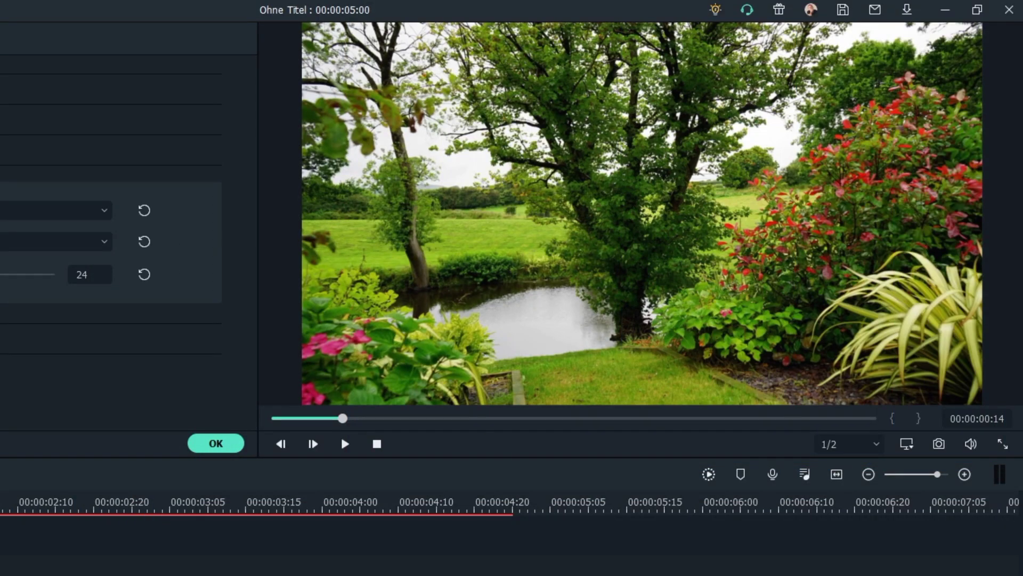
# Lower the garden photo's lens correction level to -42.
pyautogui.write('-42')
pyautogui.moveTo(32, 274); pyautogui.dragTo(5, 273)
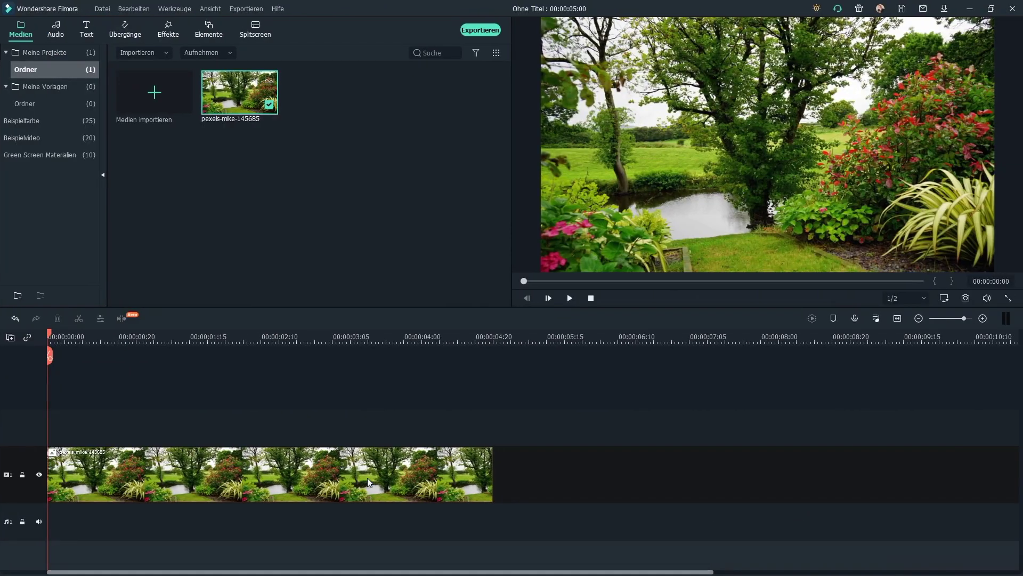
# Enable lens correction on the garden photo clip with the GoPro Hero 7 profile.
pyautogui.doubleClick(369, 477)
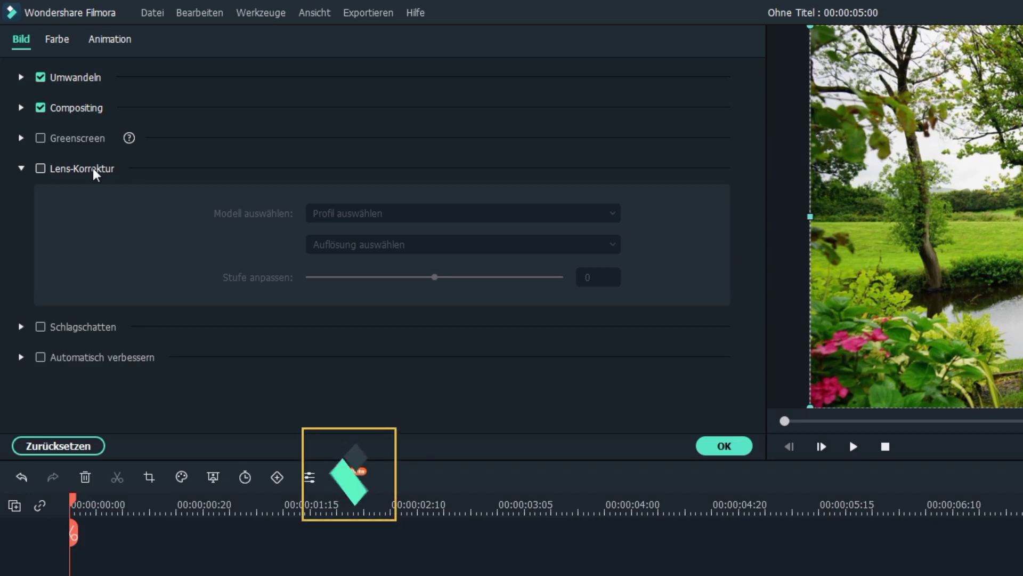
pyautogui.click(92, 168)
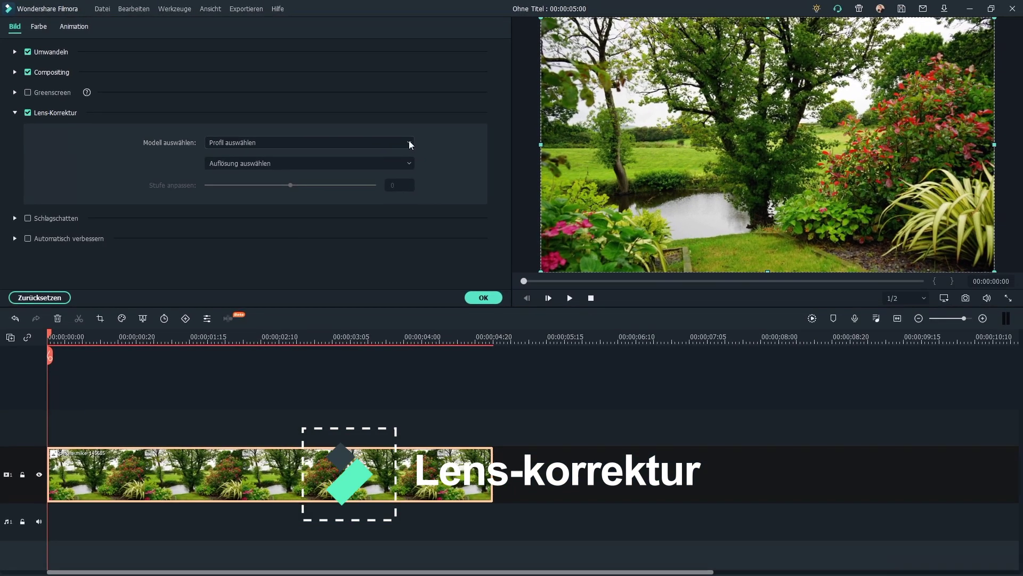
pyautogui.click(536, 187)
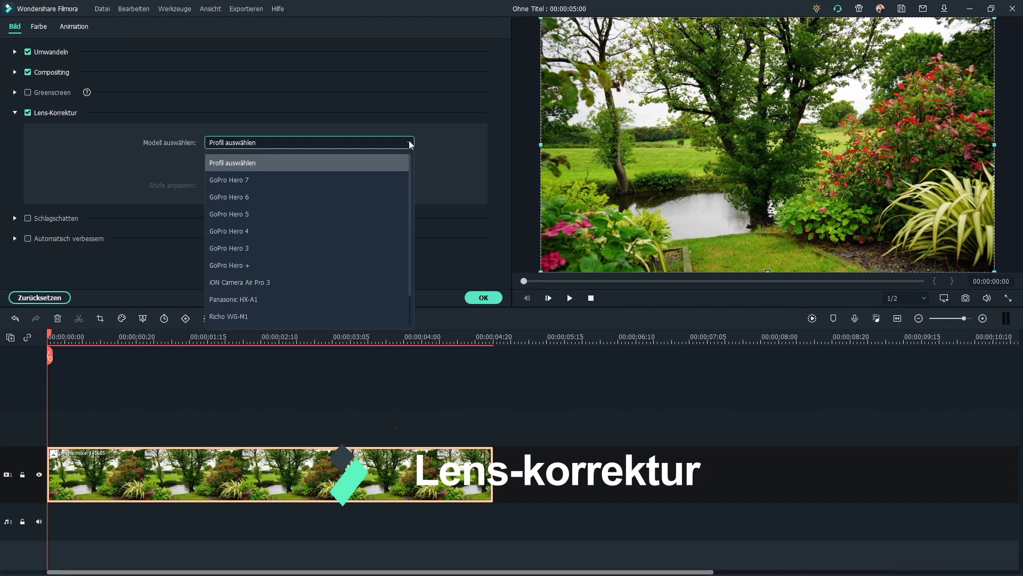
pyautogui.click(395, 180)
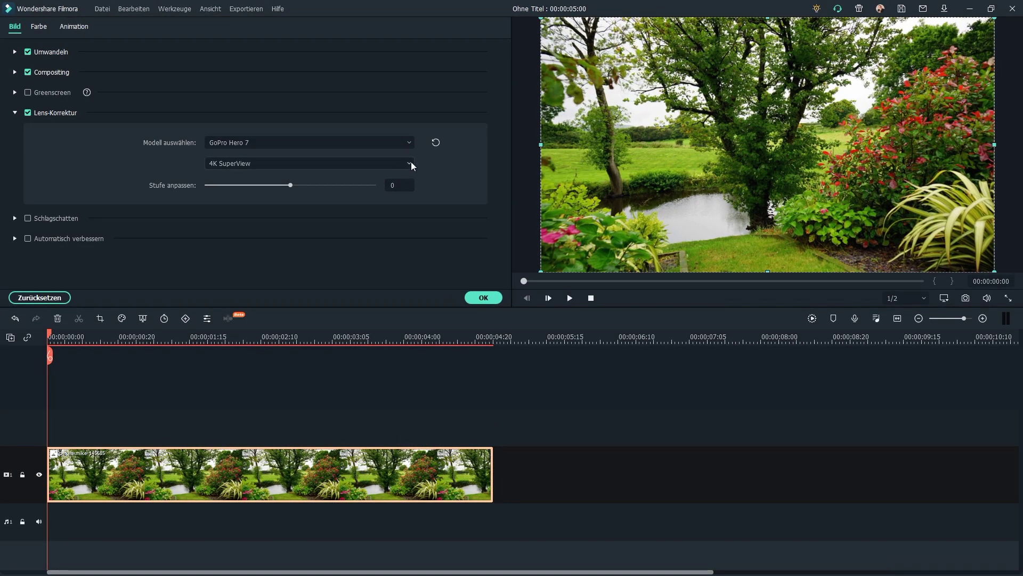
# Choose the 1080p SuperView resolution for the garden photo's lens correction and raise its adjustment level.
pyautogui.click(411, 163)
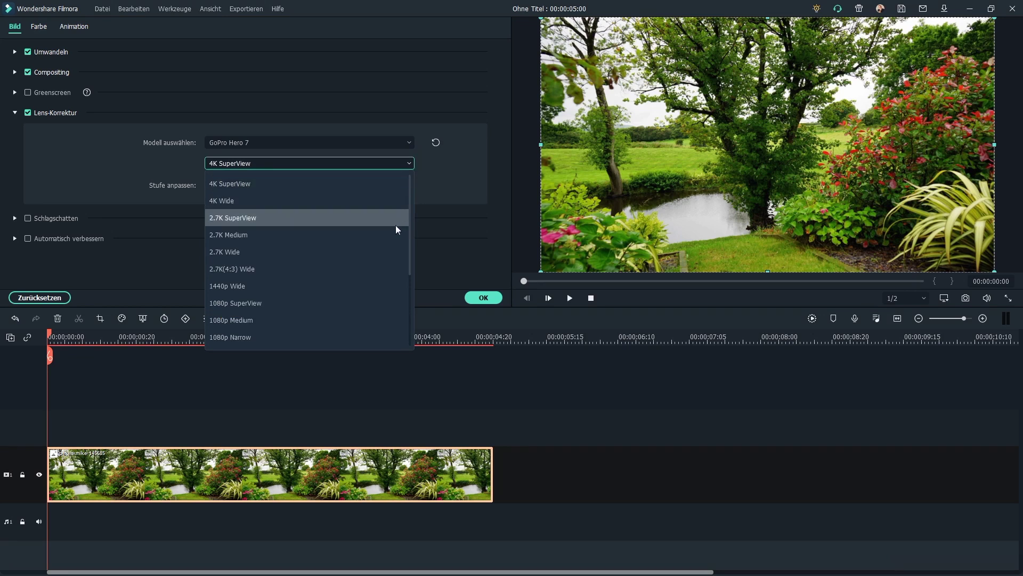
pyautogui.click(373, 298)
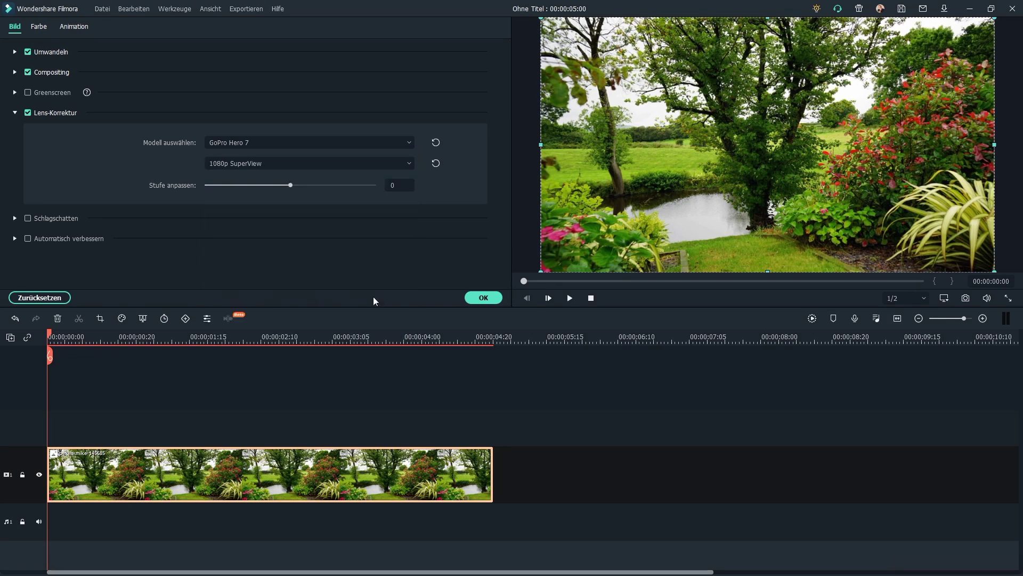
pyautogui.moveTo(284, 186); pyautogui.dragTo(353, 205)
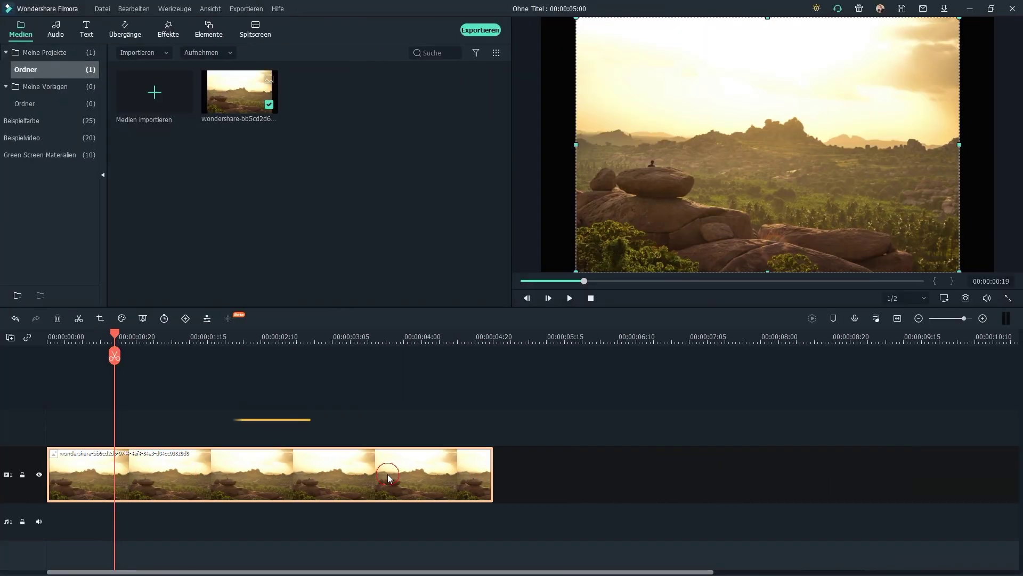
# Enable automatic enhancement on the rocky landscape photo clip and adjust its amount.
pyautogui.doubleClick(388, 474)
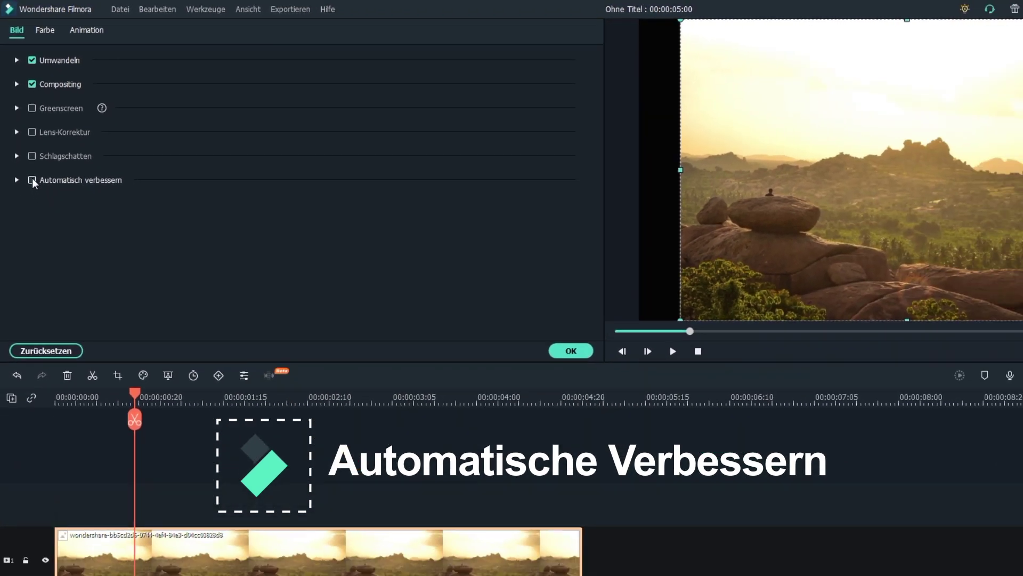
pyautogui.click(40, 229)
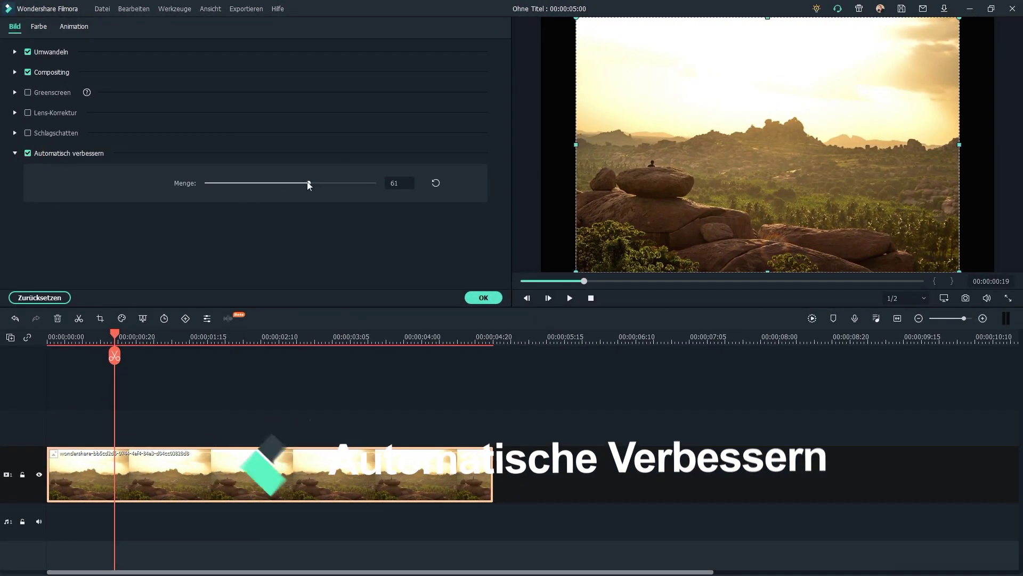
pyautogui.moveTo(308, 183); pyautogui.dragTo(355, 184)
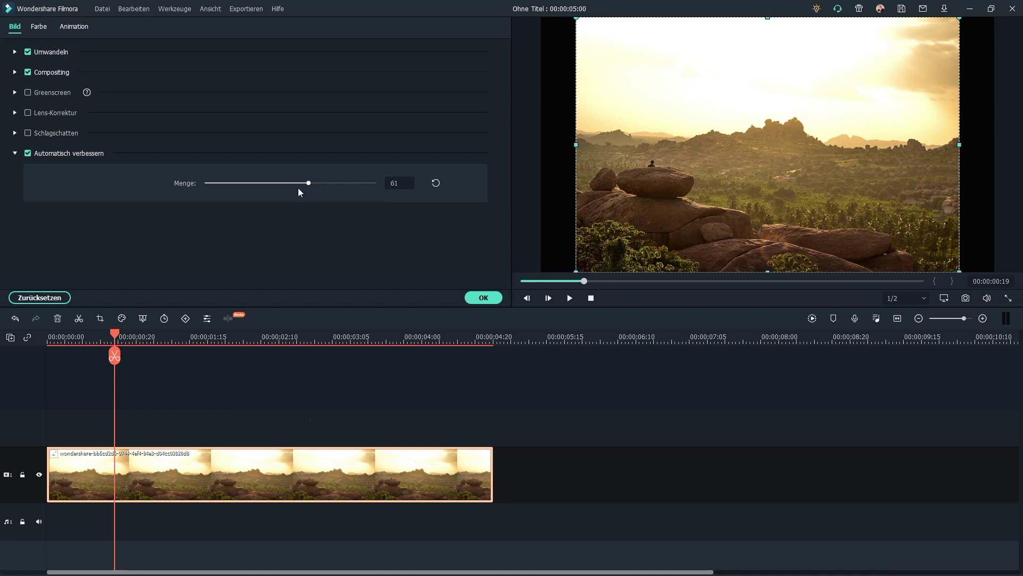
pyautogui.moveTo(245, 188); pyautogui.dragTo(351, 187)
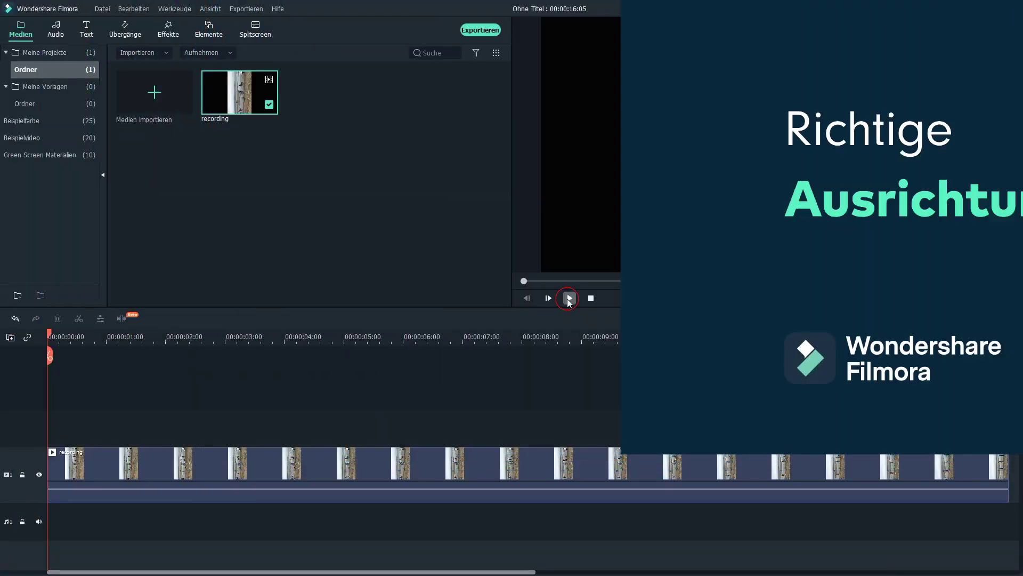
# Preview the sideways beach recording, rotate it to 90 degrees and open its scale value for editing.
pyautogui.click(569, 298)
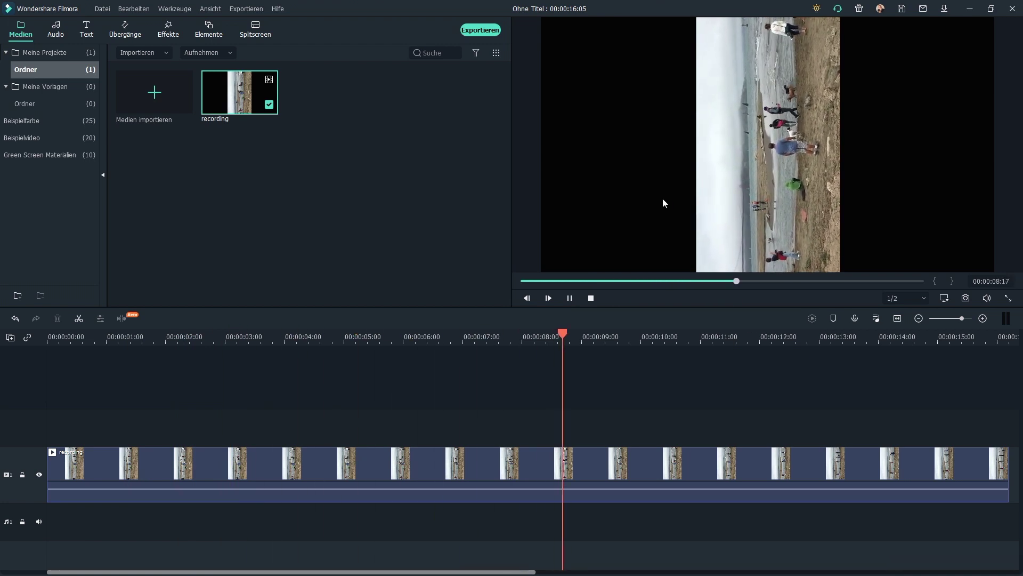
pyautogui.click(567, 299)
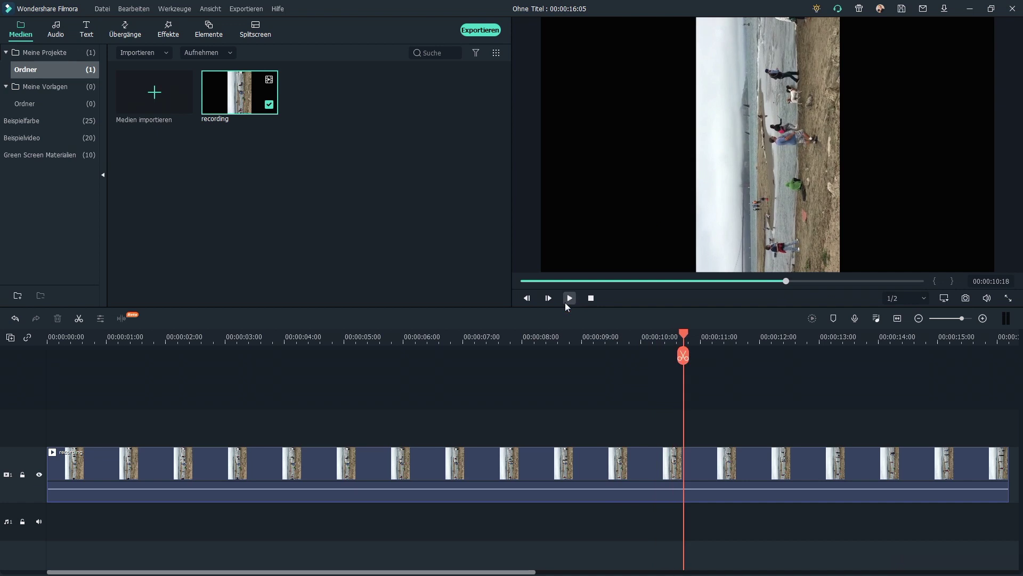
pyautogui.doubleClick(509, 470)
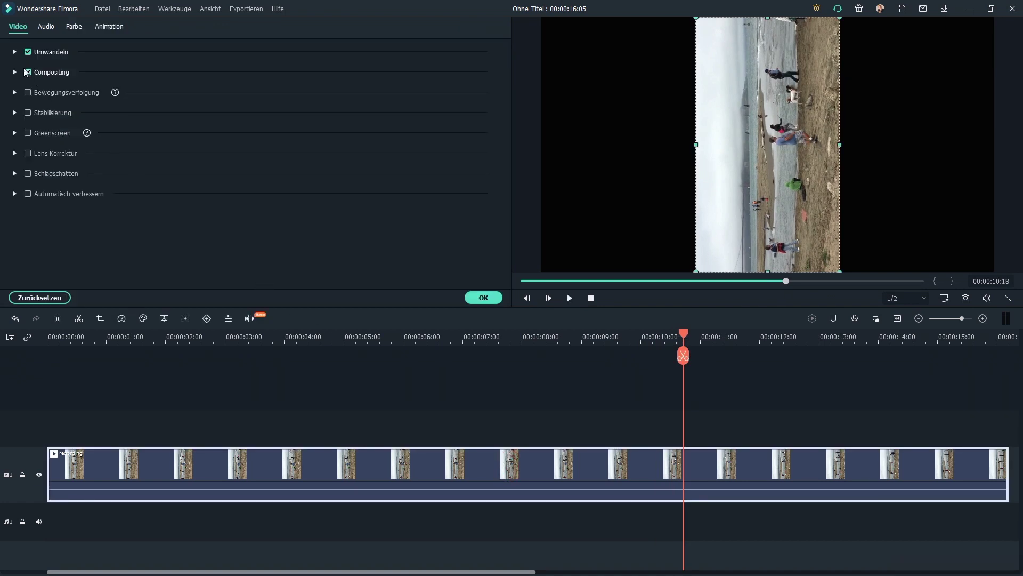
pyautogui.click(14, 51)
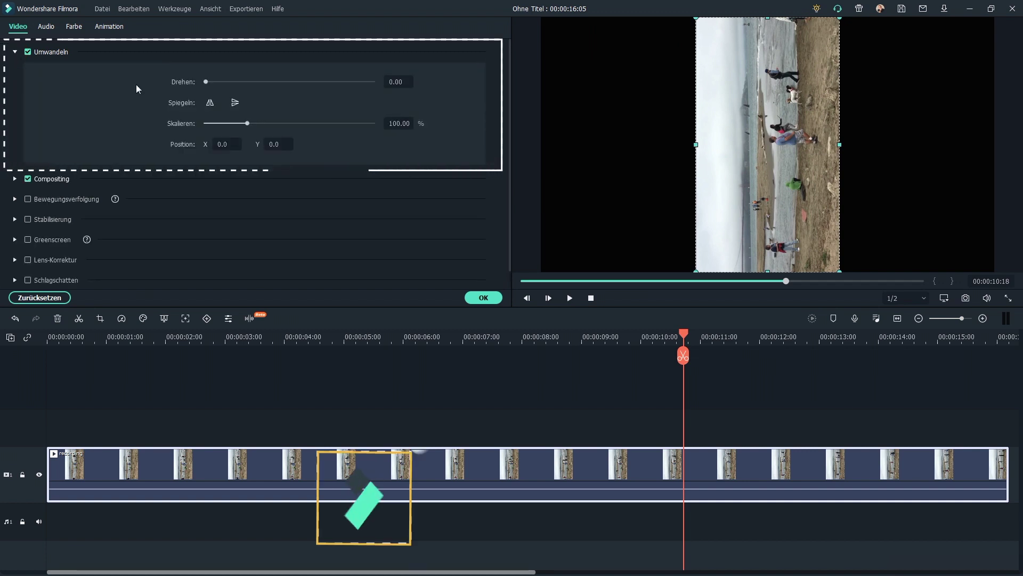
pyautogui.click(398, 81)
pyautogui.write('90')
pyautogui.press('Return')
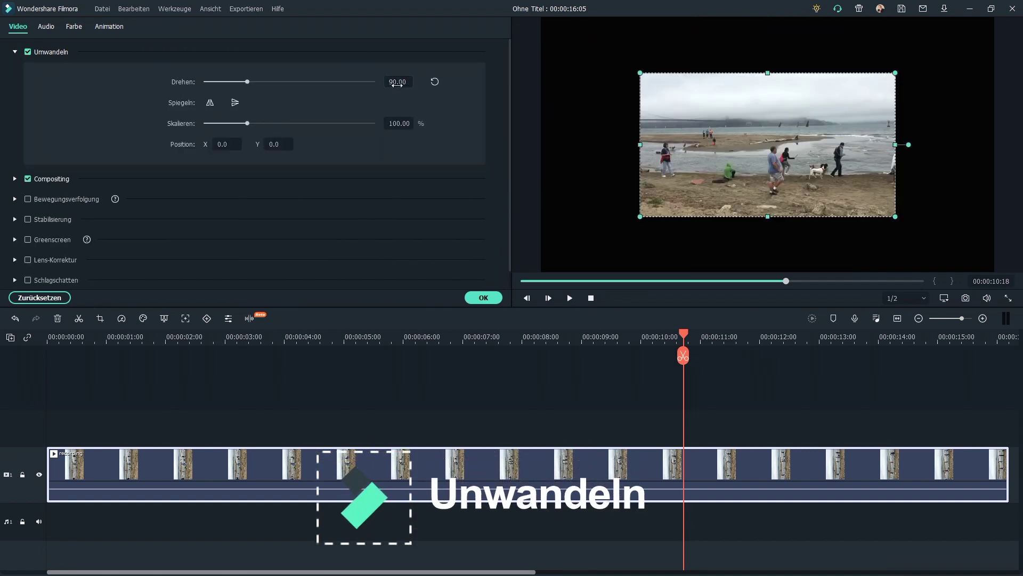
pyautogui.click(400, 127)
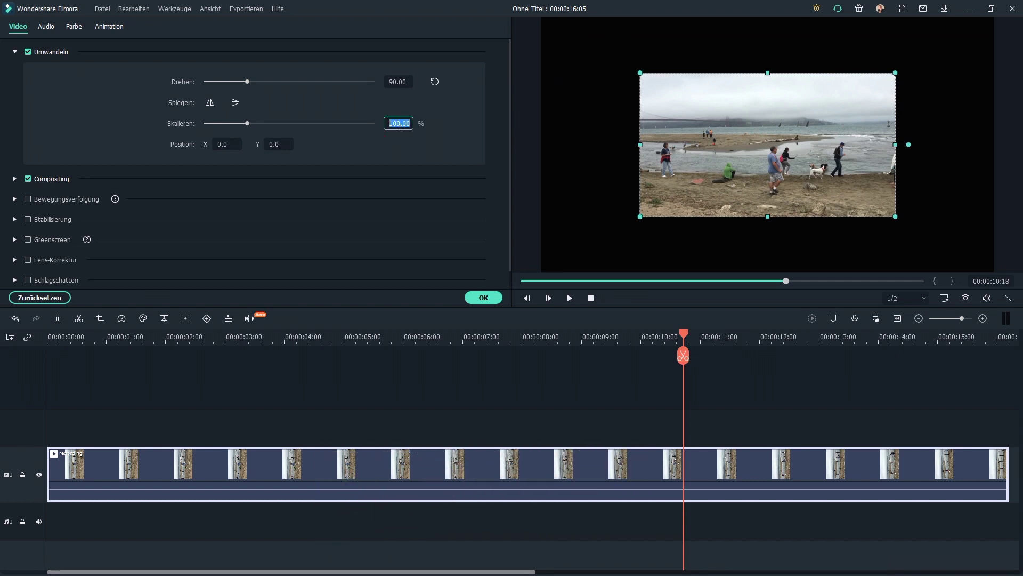
pyautogui.press('Return')
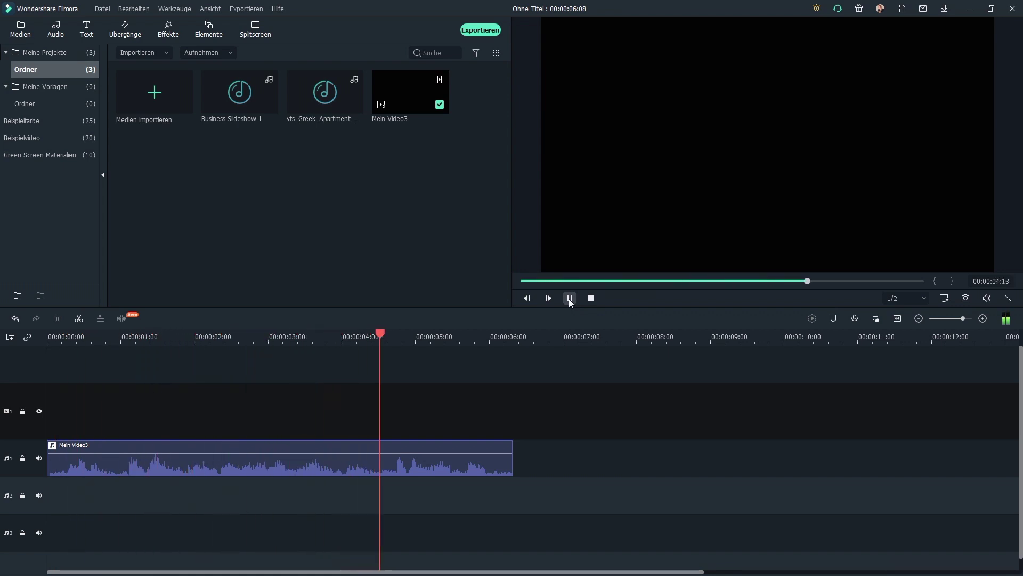
# Enable background noise removal at strength Mittel on the Mein Video3 audio clip and play it from the start.
pyautogui.click(569, 300)
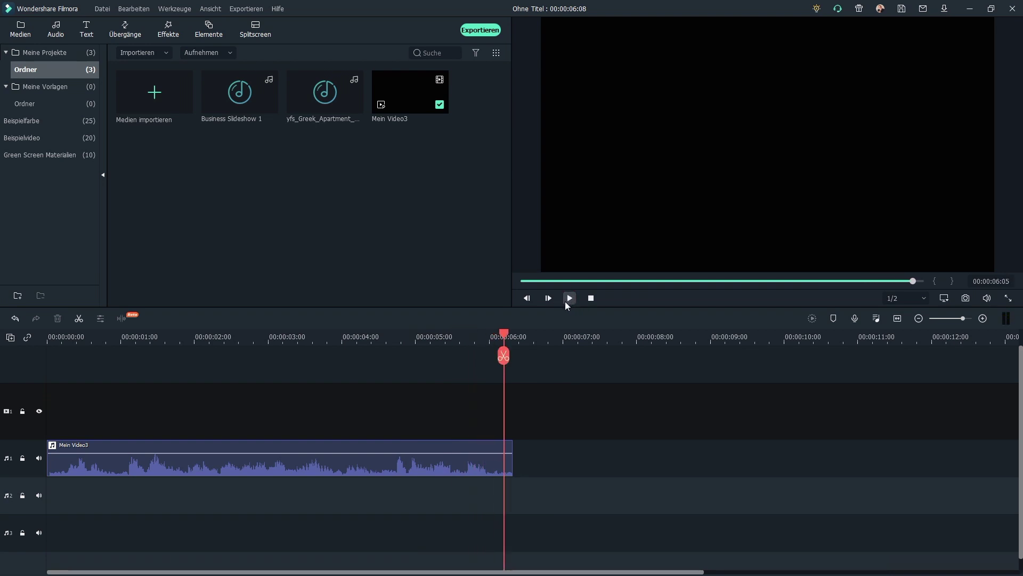
pyautogui.doubleClick(419, 448)
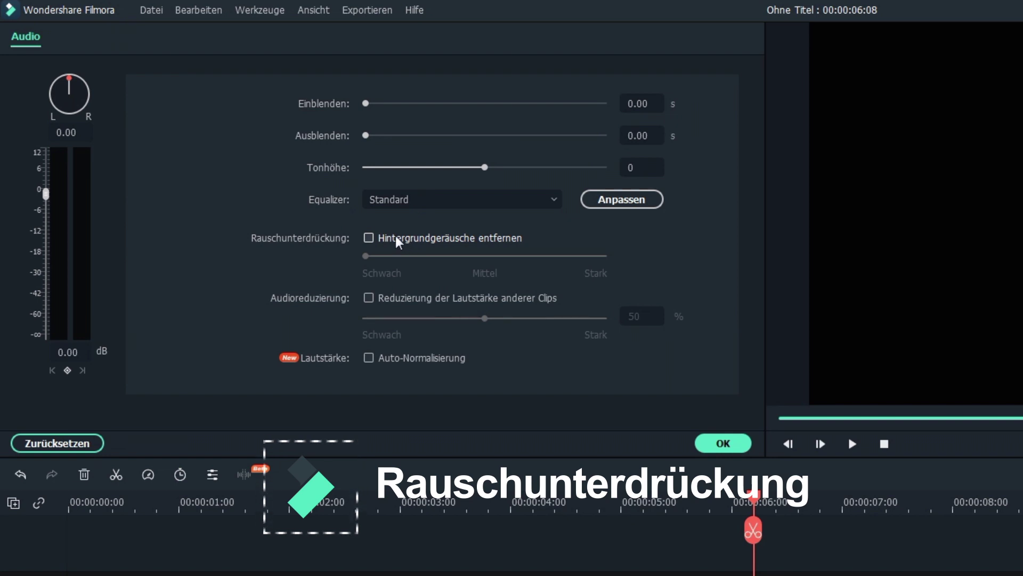
pyautogui.click(370, 235)
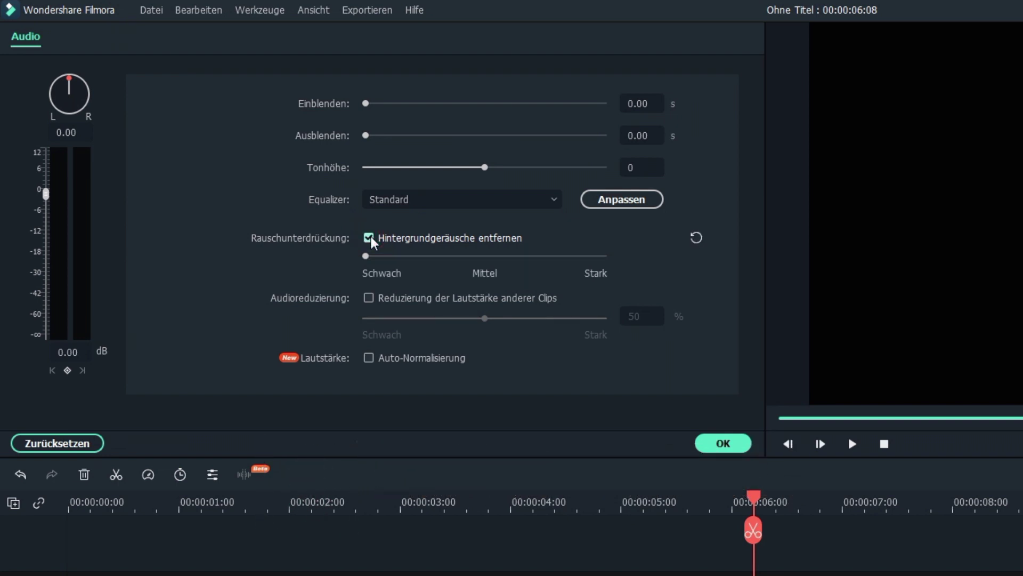
pyautogui.moveTo(369, 258); pyautogui.dragTo(502, 265)
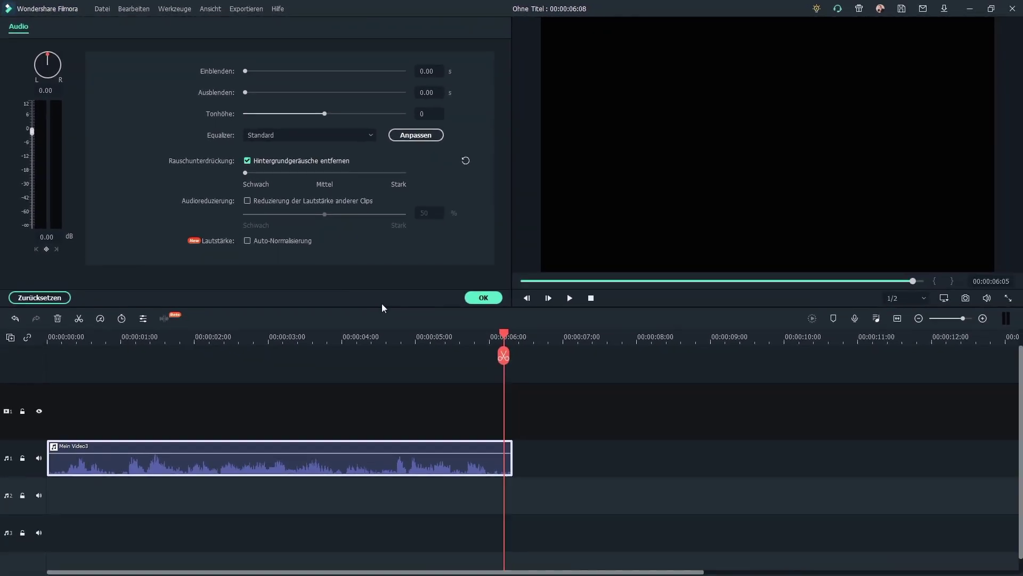
pyautogui.click(591, 298)
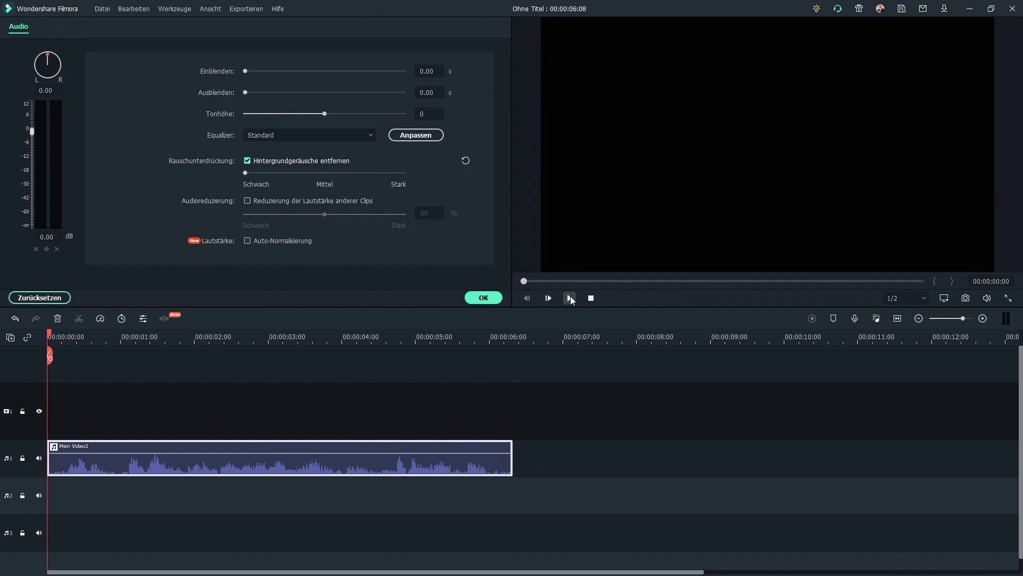
pyautogui.click(570, 297)
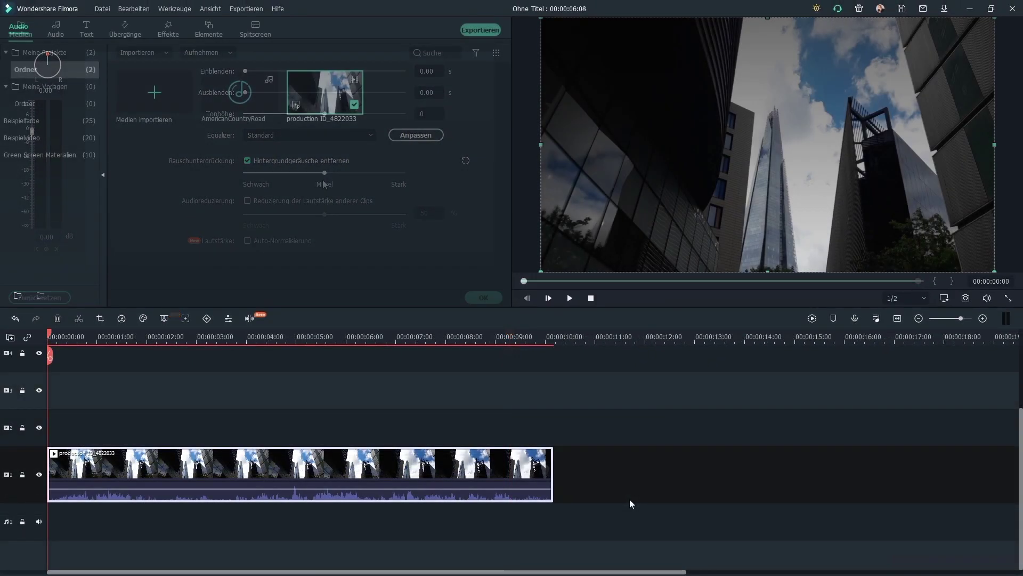
# Enable lens correction on the skyscraper clip with GoPro Hero 7, 1080p SuperView and level 33, and turn on automatic enhancement.
pyautogui.doubleClick(491, 464)
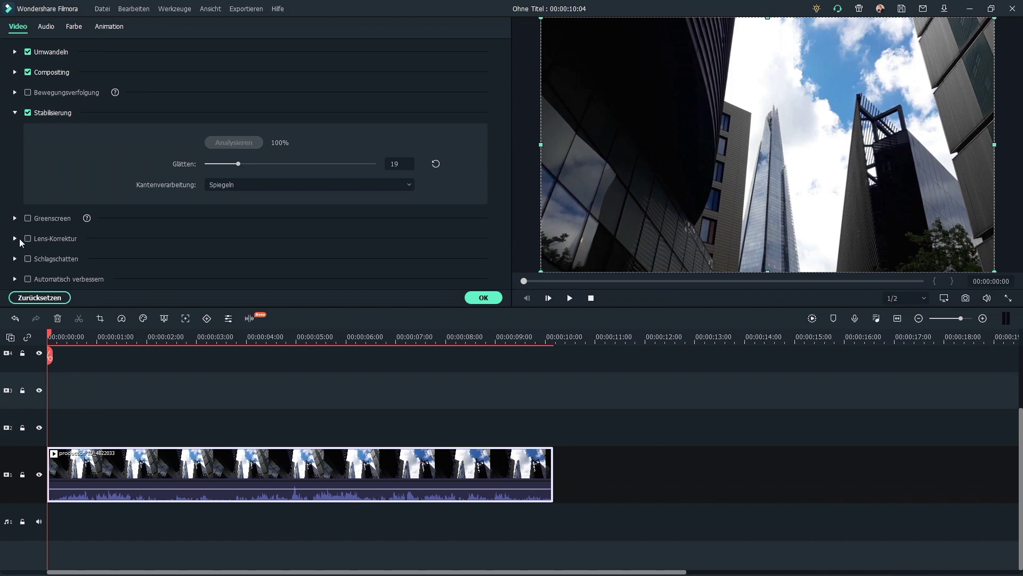
pyautogui.click(26, 239)
pyautogui.scroll(-1, 160, 213)
pyautogui.click(250, 214)
pyautogui.click(243, 237)
pyautogui.click(243, 239)
pyautogui.click(235, 375)
pyautogui.scroll(-1, 249, 250)
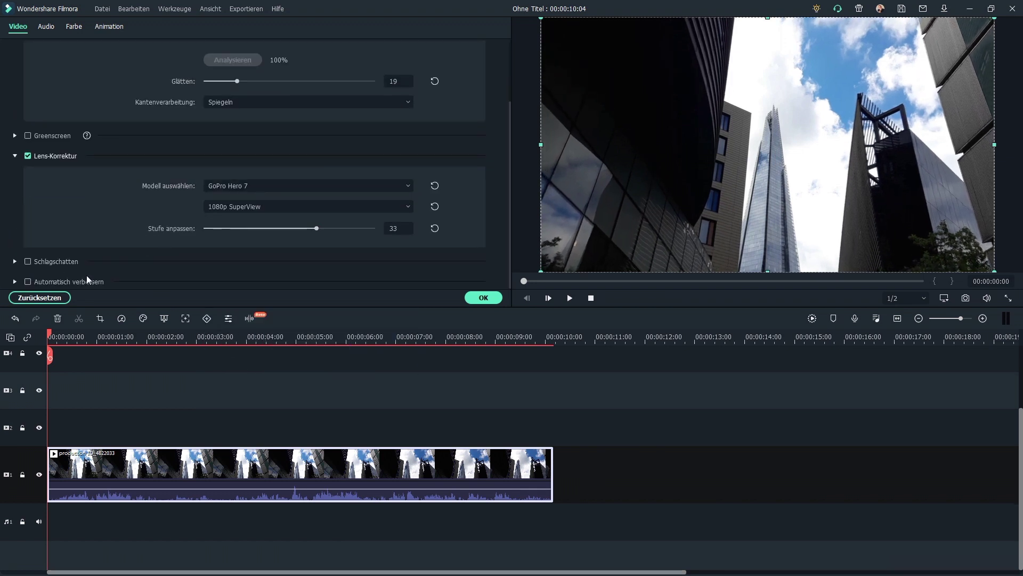
pyautogui.click(27, 282)
pyautogui.scroll(-1, 104, 275)
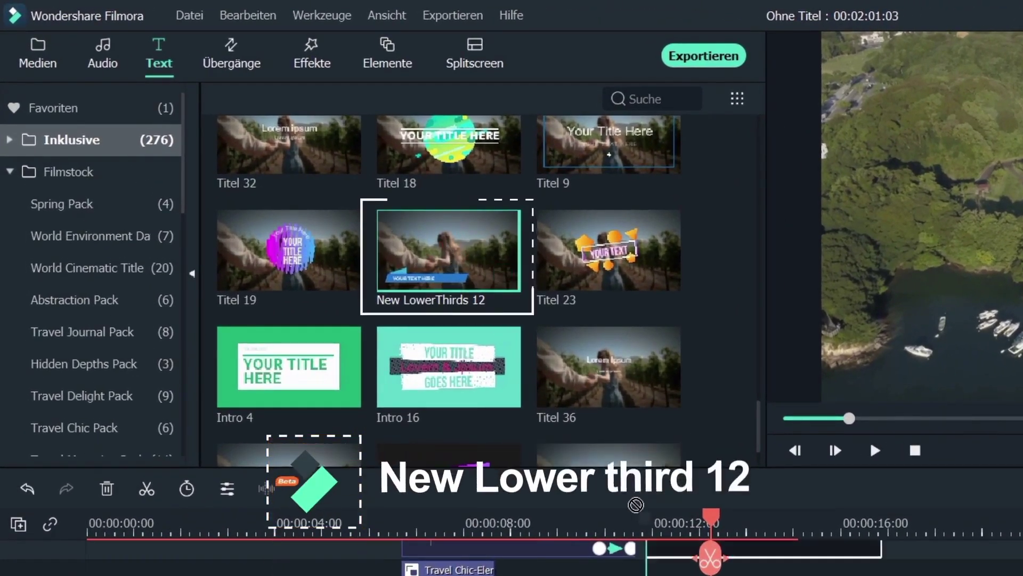
# Place the New LowerThirds 12 title on the second video track over the V02 and V03 clips and open its text for editing.
pyautogui.moveTo(314, 176); pyautogui.dragTo(511, 459)
pyautogui.moveTo(622, 559); pyautogui.dragTo(624, 560)
pyautogui.click(577, 447)
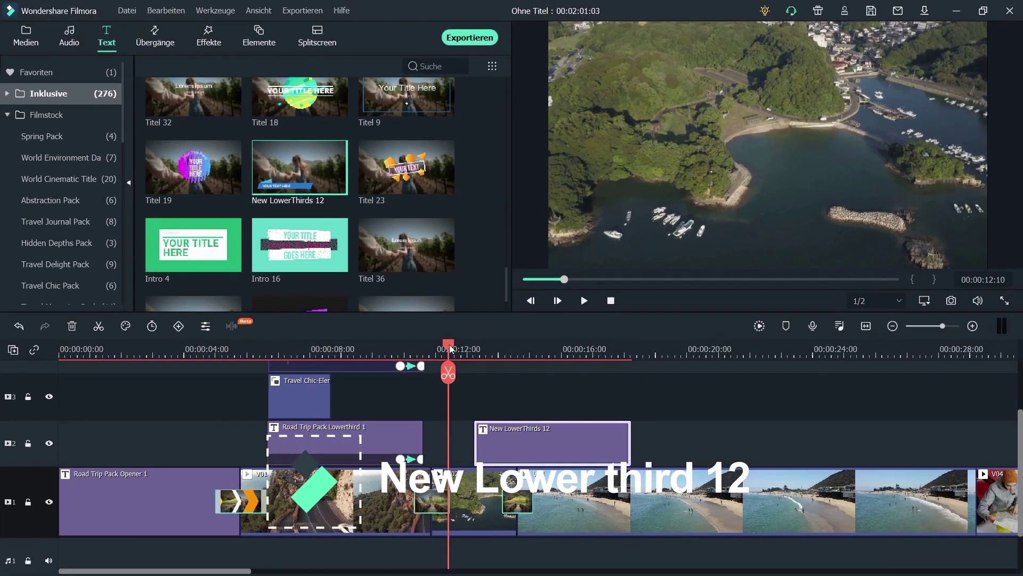
pyautogui.moveTo(468, 449); pyautogui.dragTo(469, 449)
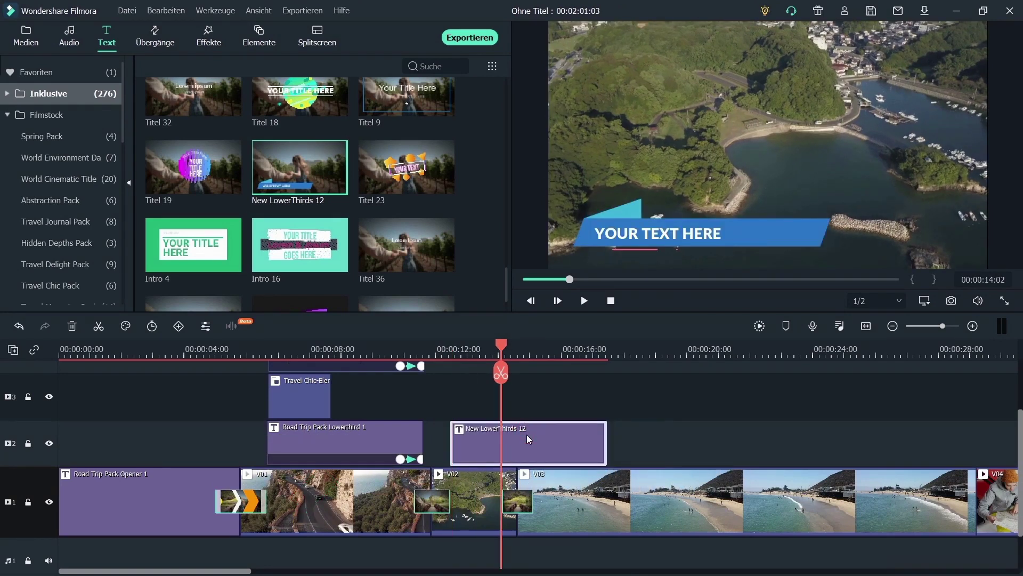
pyautogui.doubleClick(529, 440)
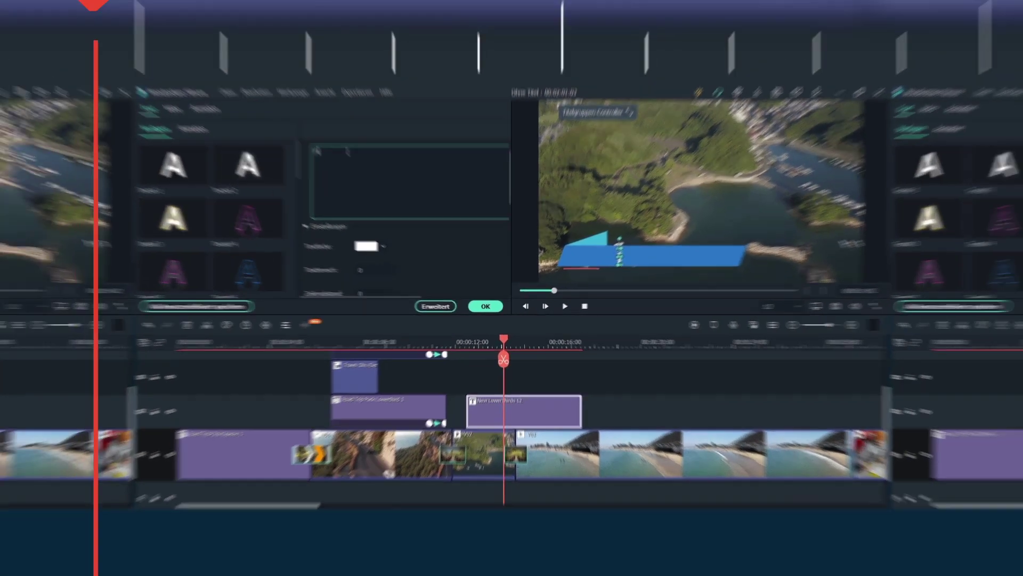